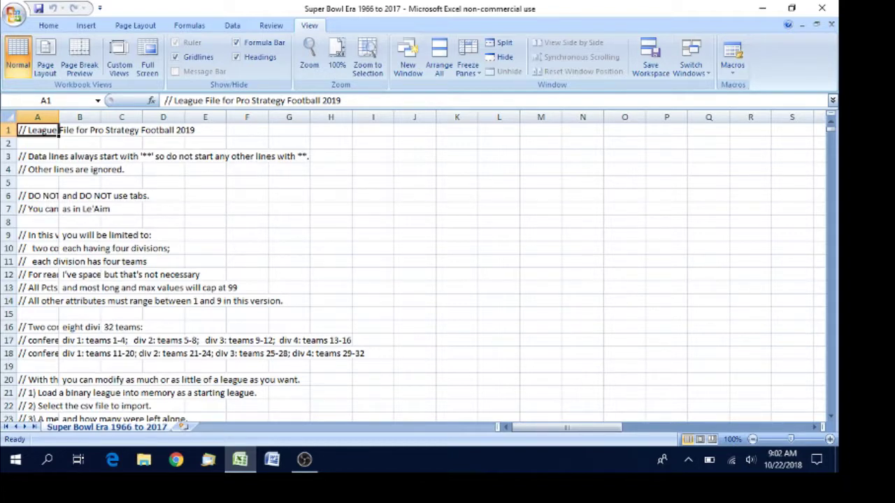
Move down column A past the comment, league and team rows to the Team 1 roster near row 196.
{"action": "key", "text": "Down"}
{"action": "key", "text": "Down"}
{"action": "key", "text": "Down"}
{"action": "key", "text": "Down"}
{"action": "key", "text": "Down"}
{"action": "key", "text": "Down"}
{"action": "key", "text": "Down"}
{"action": "key", "text": "Down"}
{"action": "key", "text": "Down"}
{"action": "key", "text": "Down"}
{"action": "key", "text": "Down"}
{"action": "key", "text": "Down"}
{"action": "key", "text": "Down"}
{"action": "key", "text": "Down"}
{"action": "key", "text": "Down"}
{"action": "key", "text": "Down"}
{"action": "key", "text": "Down"}
{"action": "key", "text": "Down"}
{"action": "key", "text": "Down"}
{"action": "key", "text": "Down"}
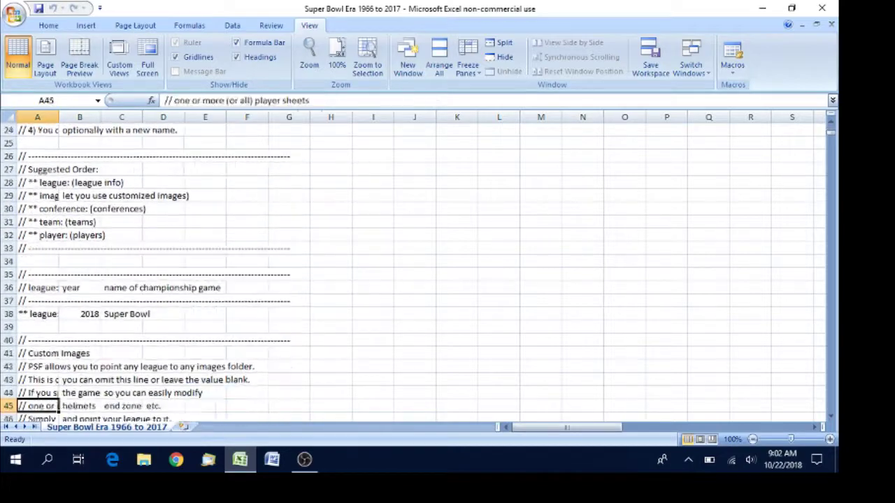
{"action": "key", "text": "Down"}
{"action": "key", "text": "Down"}
{"action": "key", "text": "Down"}
{"action": "key", "text": "Down"}
{"action": "key", "text": "Down"}
{"action": "key", "text": "Down"}
{"action": "key", "text": "Down"}
{"action": "key", "text": "Down"}
{"action": "key", "text": "Down"}
{"action": "key", "text": "Down"}
{"action": "key", "text": "Down"}
{"action": "key", "text": "Down"}
{"action": "key", "text": "Down"}
{"action": "key", "text": "Down"}
{"action": "key", "text": "Down"}
{"action": "key", "text": "Down"}
{"action": "key", "text": "Down"}
{"action": "key", "text": "Down"}
{"action": "key", "text": "Down"}
{"action": "key", "text": "Down"}
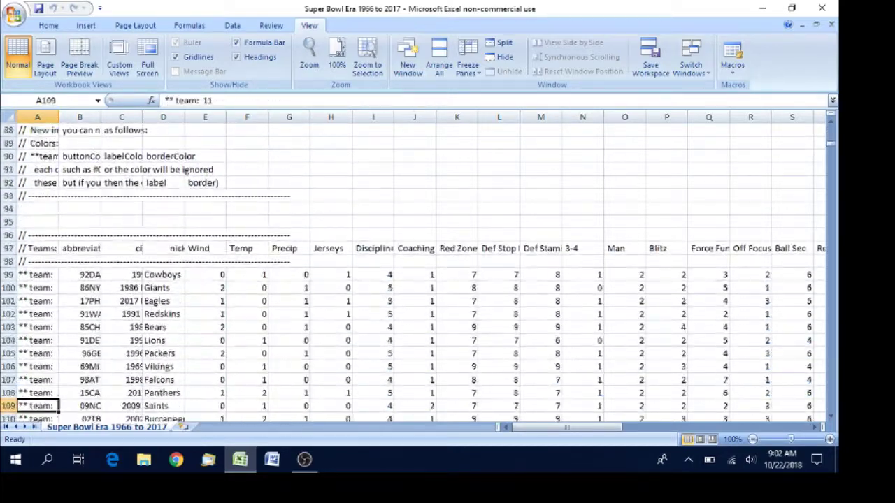
{"action": "key", "text": "Down"}
{"action": "key", "text": "Down"}
{"action": "key", "text": "Down"}
{"action": "key", "text": "Down"}
{"action": "key", "text": "Down"}
{"action": "key", "text": "Down"}
{"action": "key", "text": "Down"}
{"action": "key", "text": "Down"}
{"action": "key", "text": "Down"}
{"action": "key", "text": "Down"}
{"action": "key", "text": "Down"}
{"action": "key", "text": "Down"}
{"action": "key", "text": "Down"}
{"action": "key", "text": "Down"}
{"action": "key", "text": "Down"}
{"action": "key", "text": "Down"}
{"action": "key", "text": "Down"}
{"action": "key", "text": "Down"}
{"action": "key", "text": "Down"}
{"action": "key", "text": "Down"}
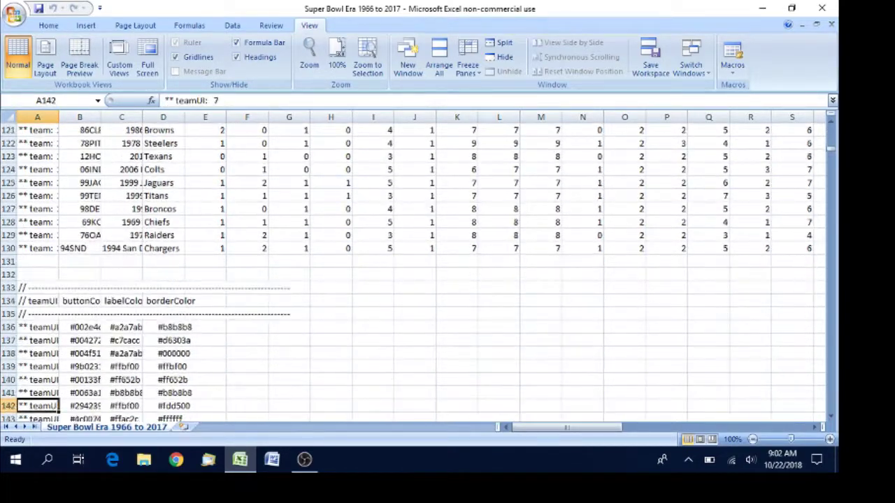
{"action": "key", "text": "Down"}
{"action": "key", "text": "Down"}
{"action": "key", "text": "Down"}
{"action": "key", "text": "Down"}
{"action": "key", "text": "Down"}
{"action": "key", "text": "Down"}
{"action": "key", "text": "Down"}
{"action": "key", "text": "Down"}
{"action": "key", "text": "Down"}
{"action": "key", "text": "Down"}
{"action": "key", "text": "Down"}
{"action": "key", "text": "Down"}
{"action": "key", "text": "Down"}
{"action": "key", "text": "Down"}
{"action": "key", "text": "Down"}
{"action": "key", "text": "Down"}
{"action": "key", "text": "Down"}
{"action": "key", "text": "Down"}
{"action": "key", "text": "Down"}
{"action": "key", "text": "Down"}
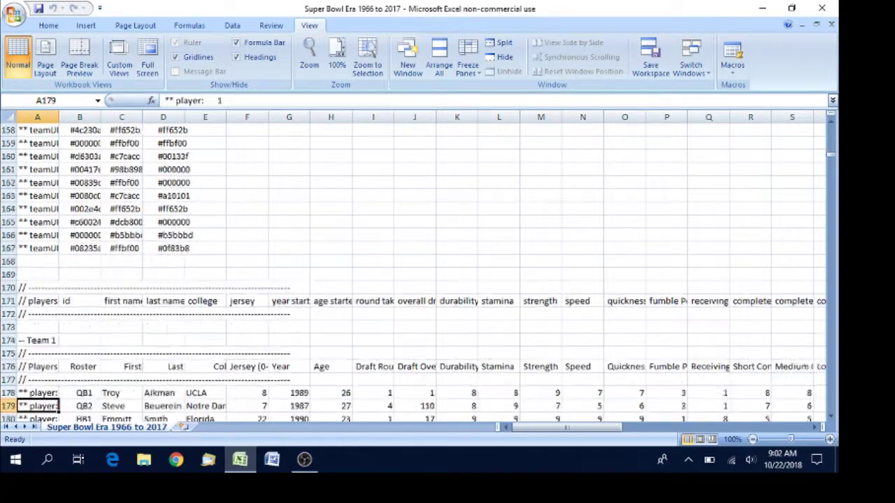
{"action": "key", "text": "Down"}
{"action": "key", "text": "Down"}
{"action": "key", "text": "Down"}
{"action": "key", "text": "Down"}
{"action": "key", "text": "Down"}
{"action": "key", "text": "Down"}
{"action": "key", "text": "Down"}
{"action": "key", "text": "Down"}
{"action": "key", "text": "Down"}
{"action": "key", "text": "Down"}
{"action": "key", "text": "Down"}
{"action": "key", "text": "Down"}
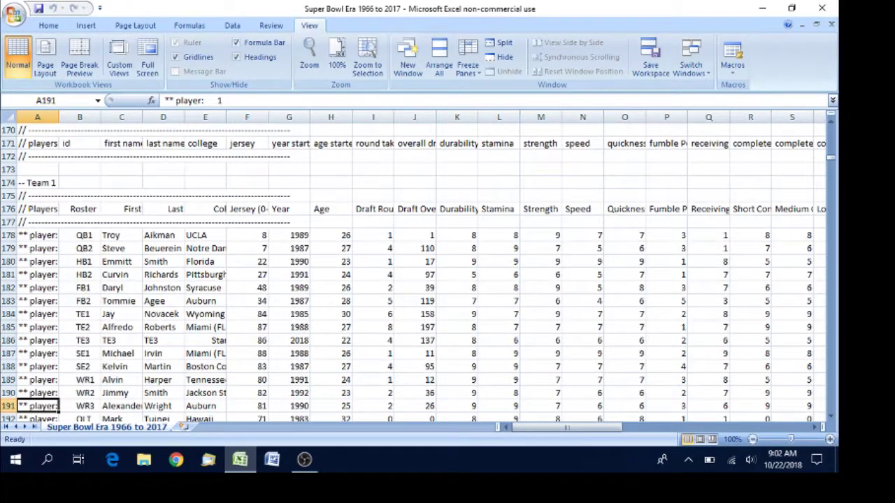
{"action": "key", "text": "Down"}
{"action": "key", "text": "Down"}
{"action": "key", "text": "Down"}
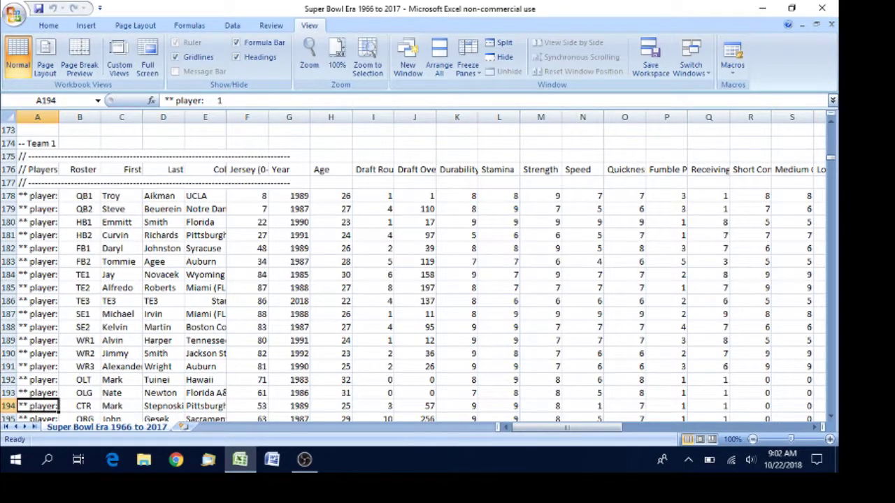
{"action": "key", "text": "Down"}
{"action": "key", "text": "Down"}
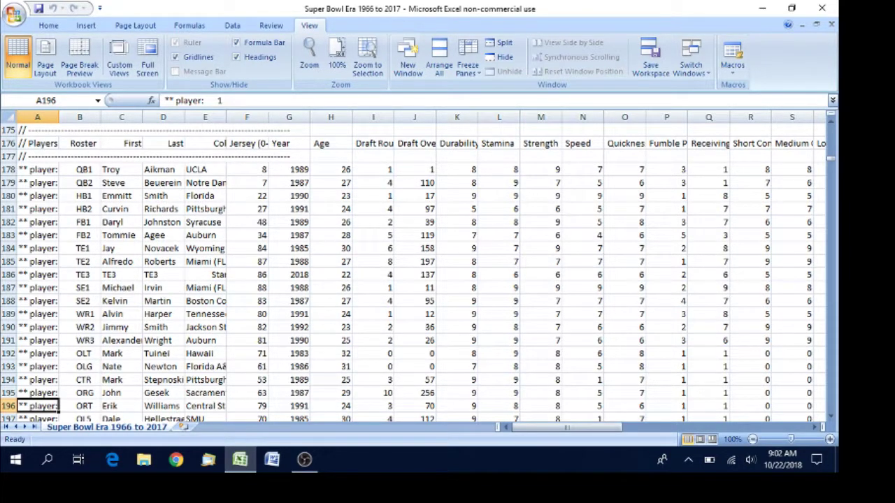
{"action": "key", "text": "Up"}
{"action": "key", "text": "Up"}
{"action": "key", "text": "Up"}
{"action": "key", "text": "Up"}
{"action": "key", "text": "Up"}
{"action": "key", "text": "Up"}
{"action": "key", "text": "Up"}
{"action": "key", "text": "Up"}
{"action": "key", "text": "Up"}
{"action": "key", "text": "Up"}
{"action": "key", "text": "Up"}
{"action": "key", "text": "Up"}
{"action": "key", "text": "Up"}
{"action": "key", "text": "Up"}
{"action": "key", "text": "Up"}
{"action": "key", "text": "Up"}
{"action": "key", "text": "Up"}
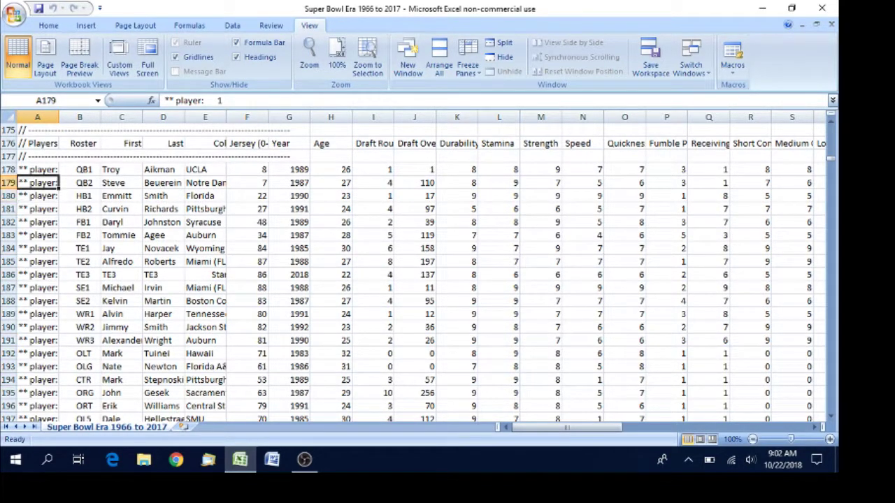
{"action": "key", "text": "Up"}
{"action": "key", "text": "Right"}
{"action": "key", "text": "Right"}
{"action": "key", "text": "Right"}
{"action": "key", "text": "Right"}
{"action": "key", "text": "Right"}
{"action": "key", "text": "Right"}
{"action": "key", "text": "Right"}
{"action": "key", "text": "Right"}
{"action": "key", "text": "Right"}
{"action": "key", "text": "Right"}
{"action": "key", "text": "Right"}
{"action": "key", "text": "Right"}
{"action": "key", "text": "Right"}
{"action": "key", "text": "Right"}
{"action": "key", "text": "Right"}
{"action": "key", "text": "Right"}
{"action": "key", "text": "Right"}
{"action": "key", "text": "Right"}
{"action": "key", "text": "Right"}
{"action": "key", "text": "Right"}
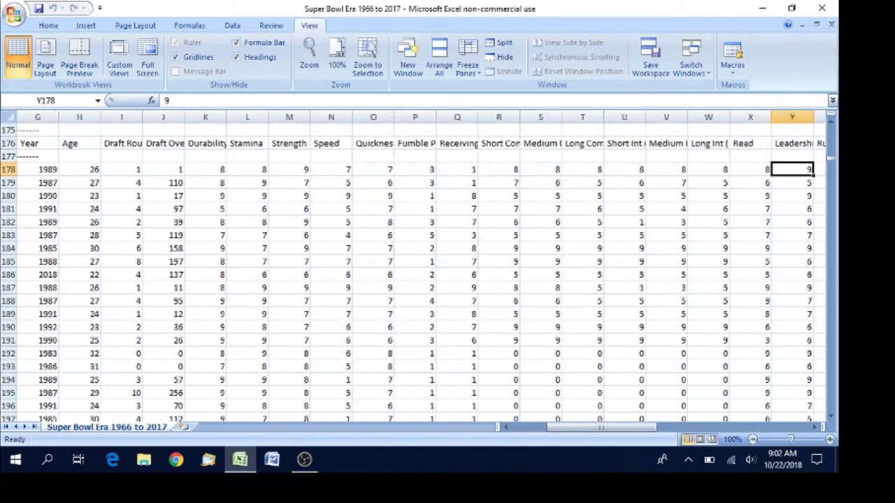
{"action": "key", "text": "Right"}
{"action": "key", "text": "Right"}
{"action": "key", "text": "Right"}
{"action": "key", "text": "Right"}
{"action": "key", "text": "Right"}
{"action": "key", "text": "Right"}
{"action": "key", "text": "Right"}
{"action": "key", "text": "Right"}
{"action": "key", "text": "Right"}
{"action": "key", "text": "Right"}
{"action": "key", "text": "Right"}
{"action": "key", "text": "Right"}
{"action": "key", "text": "Right"}
{"action": "key", "text": "Right"}
{"action": "key", "text": "Right"}
{"action": "key", "text": "Right"}
{"action": "key", "text": "Right"}
{"action": "key", "text": "Right"}
{"action": "key", "text": "Right"}
{"action": "key", "text": "Right"}
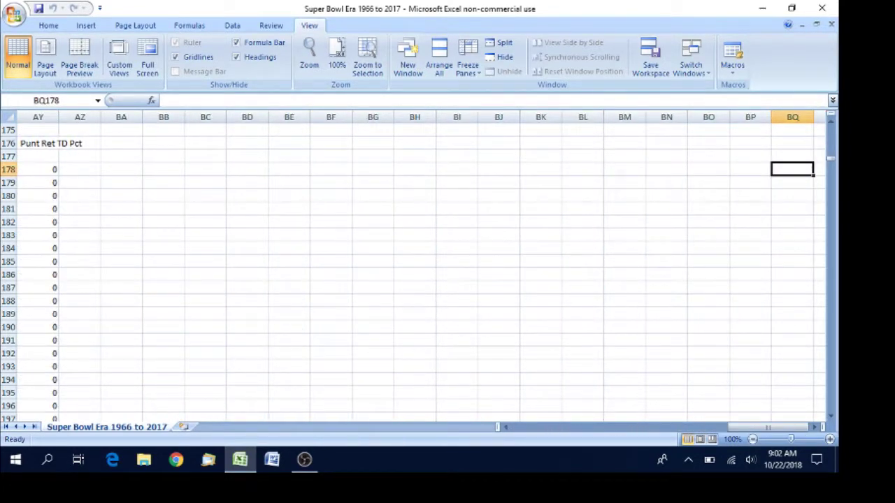
{"action": "key", "text": "Left"}
{"action": "key", "text": "Left"}
{"action": "key", "text": "Left"}
{"action": "key", "text": "Left"}
{"action": "key", "text": "Left"}
{"action": "key", "text": "Left"}
{"action": "key", "text": "Left"}
{"action": "key", "text": "Left"}
{"action": "key", "text": "Left"}
{"action": "key", "text": "Left"}
{"action": "key", "text": "Left"}
{"action": "key", "text": "Left"}
{"action": "key", "text": "Left"}
{"action": "key", "text": "Left"}
{"action": "key", "text": "Left"}
{"action": "key", "text": "Left"}
{"action": "key", "text": "Left"}
{"action": "key", "text": "Left"}
{"action": "key", "text": "Left"}
{"action": "key", "text": "Left"}
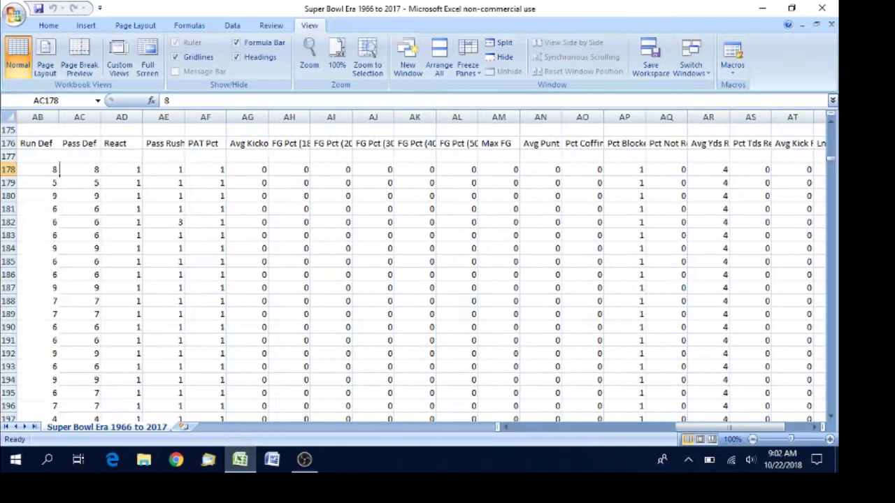
{"action": "key", "text": "Left"}
{"action": "key", "text": "Left"}
{"action": "key", "text": "Left"}
{"action": "key", "text": "Left"}
{"action": "key", "text": "Left"}
{"action": "key", "text": "Left"}
{"action": "key", "text": "Left"}
{"action": "key", "text": "Left"}
{"action": "key", "text": "Left"}
{"action": "key", "text": "Left"}
{"action": "key", "text": "Left"}
{"action": "key", "text": "Left"}
{"action": "key", "text": "Left"}
{"action": "key", "text": "Left"}
{"action": "key", "text": "Left"}
{"action": "key", "text": "Left"}
{"action": "key", "text": "Left"}
{"action": "key", "text": "Left"}
{"action": "key", "text": "Left"}
{"action": "key", "text": "Left"}
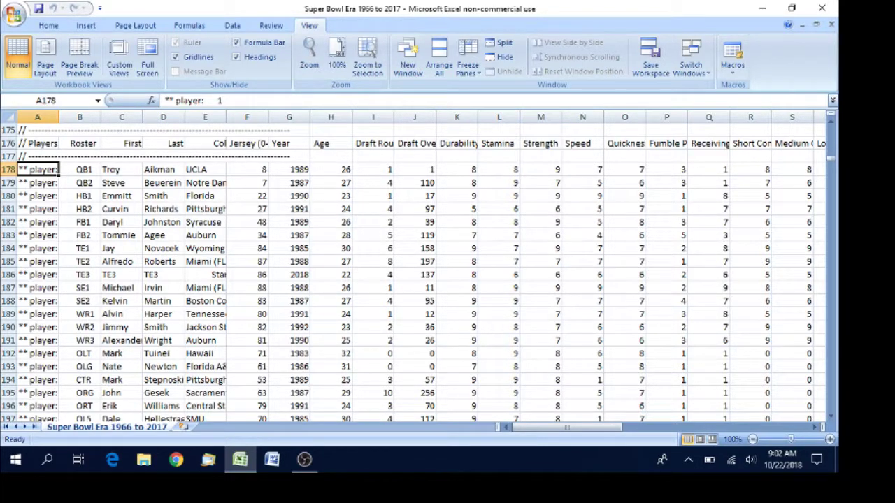
{"action": "key", "text": "Up"}
{"action": "key", "text": "Up"}
{"action": "key", "text": "Up"}
{"action": "key", "text": "Up"}
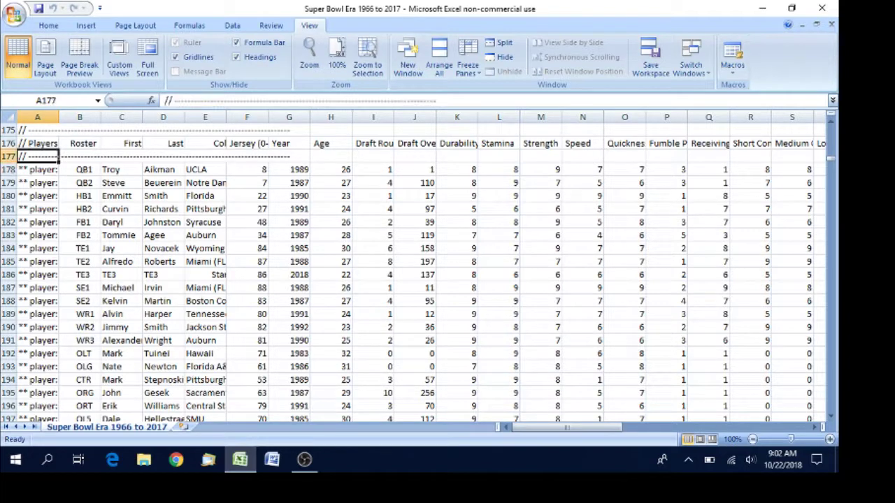
{"action": "key", "text": "Down"}
{"action": "key", "text": "Down"}
{"action": "key", "text": "Down"}
{"action": "key", "text": "Down"}
{"action": "key", "text": "Down"}
{"action": "key", "text": "Down"}
{"action": "key", "text": "Down"}
{"action": "key", "text": "Down"}
{"action": "key", "text": "Down"}
{"action": "key", "text": "Down"}
{"action": "key", "text": "Down"}
{"action": "key", "text": "Down"}
{"action": "key", "text": "Down"}
{"action": "key", "text": "Down"}
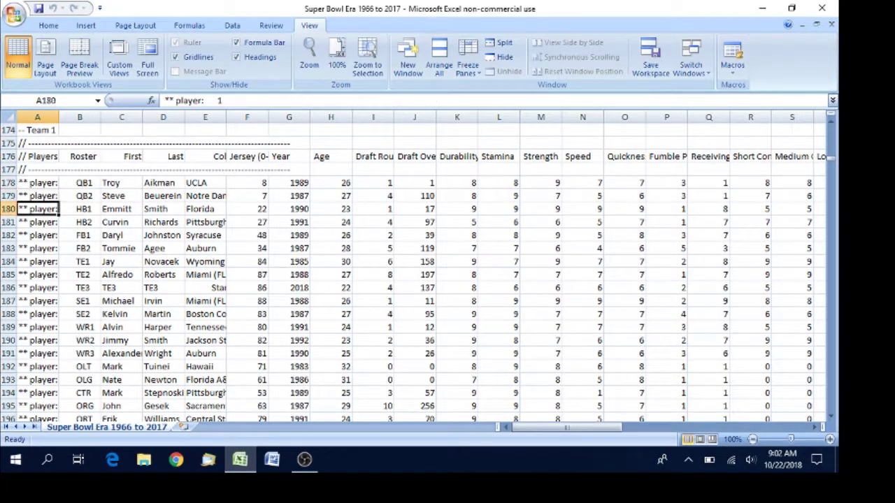
{"action": "key", "text": "Down"}
{"action": "key", "text": "Down"}
{"action": "key", "text": "Down"}
{"action": "key", "text": "Down"}
{"action": "key", "text": "Down"}
{"action": "key", "text": "Down"}
{"action": "key", "text": "Down"}
{"action": "key", "text": "Down"}
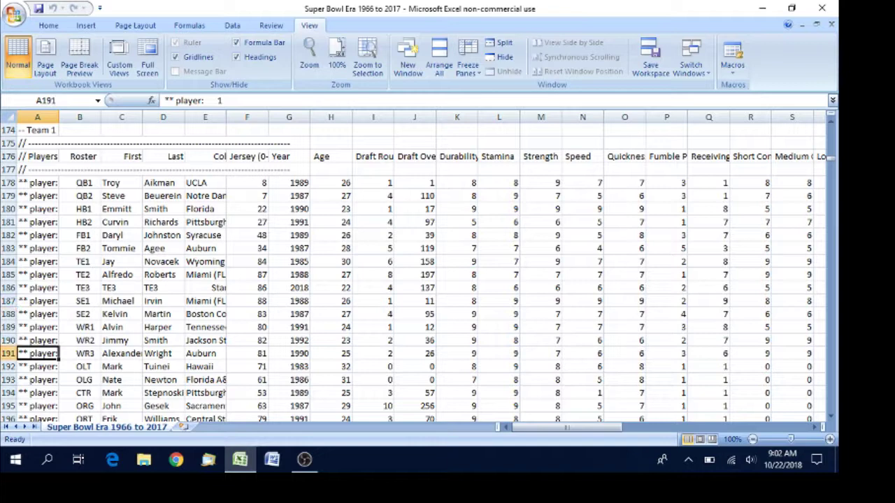
{"action": "key", "text": "Down"}
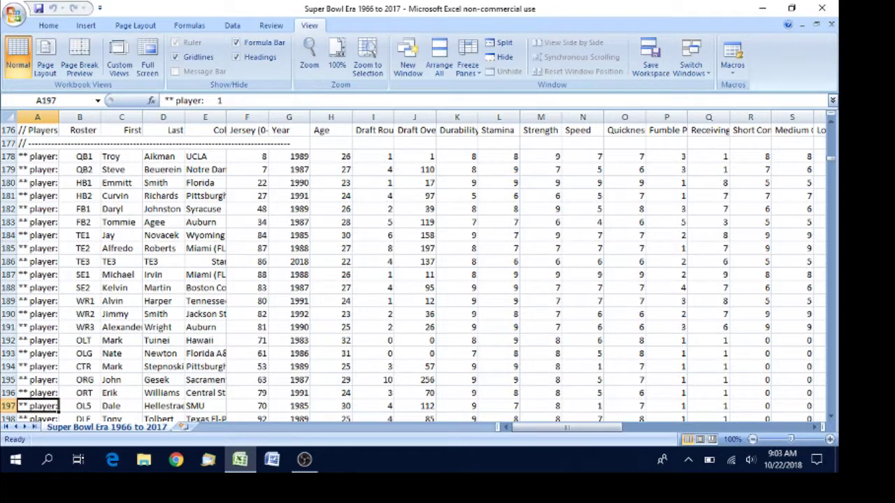
Apply Freeze Top Row from the View tab so header row 176 stays pinned.
{"action": "left_click", "coordinate": [49, 25]}
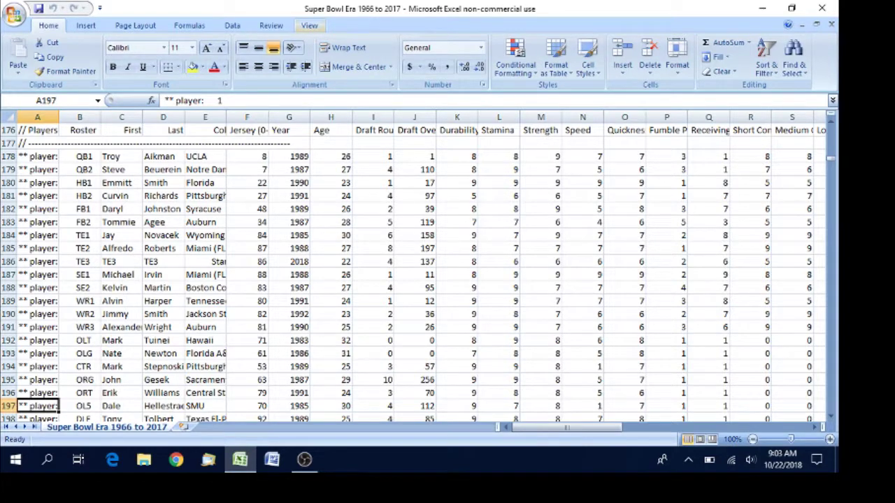
{"action": "left_click", "coordinate": [309, 25]}
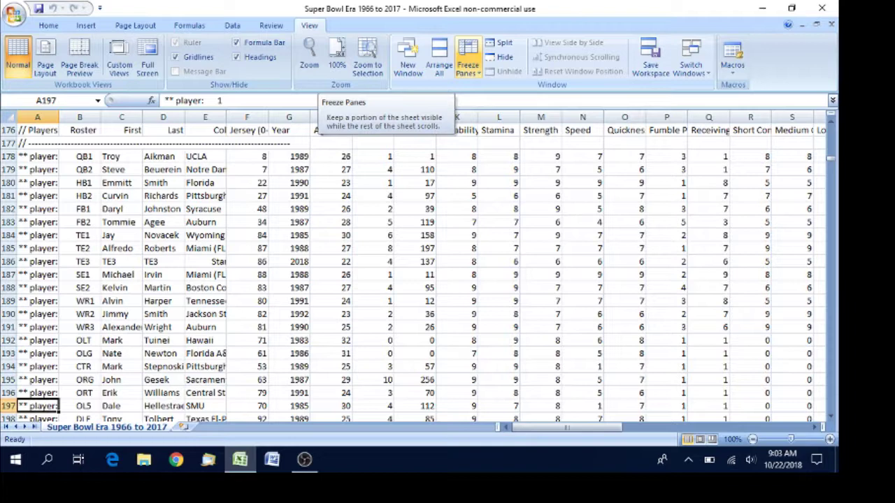
{"action": "left_click", "coordinate": [468, 63]}
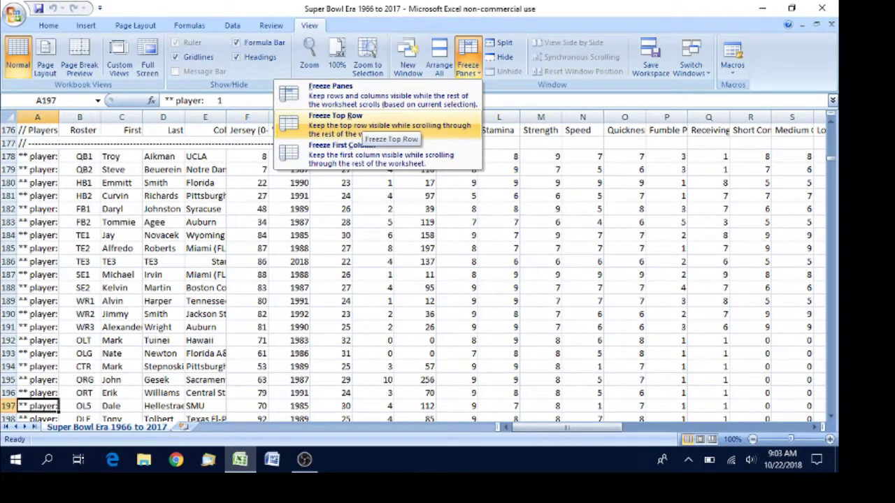
{"action": "left_click", "coordinate": [358, 119]}
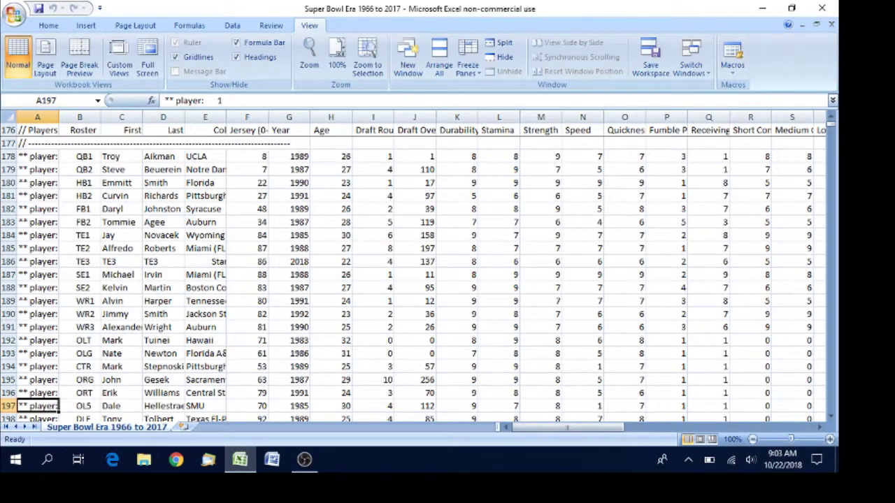
Scroll down through the Team 2–4 rosters, then back up to Team 1's rows near row 178.
{"action": "key", "text": "Down"}
{"action": "key", "text": "Down"}
{"action": "key", "text": "Down"}
{"action": "key", "text": "Down"}
{"action": "key", "text": "Down"}
{"action": "key", "text": "Down"}
{"action": "key", "text": "Down"}
{"action": "key", "text": "Down"}
{"action": "key", "text": "Down"}
{"action": "key", "text": "Down"}
{"action": "key", "text": "Down"}
{"action": "key", "text": "Down"}
{"action": "key", "text": "Down"}
{"action": "key", "text": "Down"}
{"action": "key", "text": "Down"}
{"action": "key", "text": "Down"}
{"action": "key", "text": "Down"}
{"action": "key", "text": "Down"}
{"action": "key", "text": "Down"}
{"action": "key", "text": "Down"}
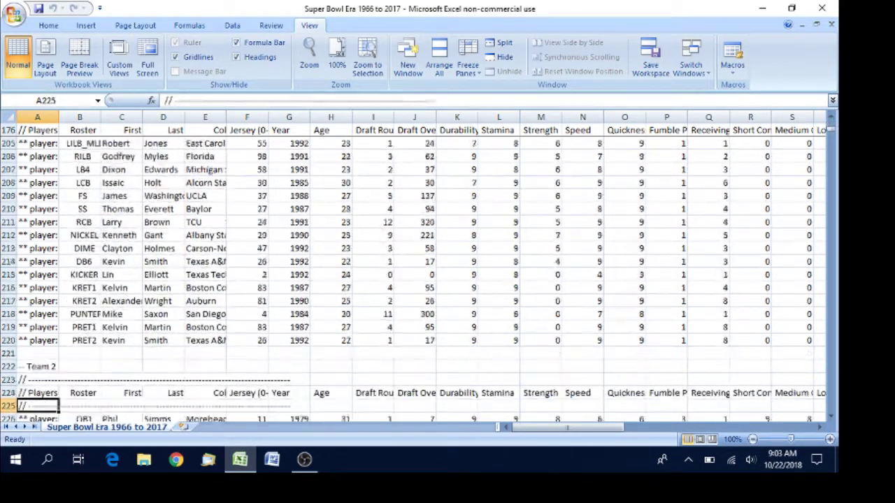
{"action": "key", "text": "Down"}
{"action": "key", "text": "Down"}
{"action": "key", "text": "Down"}
{"action": "key", "text": "Down"}
{"action": "key", "text": "Down"}
{"action": "key", "text": "Down"}
{"action": "key", "text": "Down"}
{"action": "key", "text": "Down"}
{"action": "key", "text": "Down"}
{"action": "key", "text": "Down"}
{"action": "key", "text": "Down"}
{"action": "key", "text": "Down"}
{"action": "key", "text": "Down"}
{"action": "key", "text": "Down"}
{"action": "key", "text": "Down"}
{"action": "key", "text": "Down"}
{"action": "key", "text": "Down"}
{"action": "key", "text": "Down"}
{"action": "key", "text": "Down"}
{"action": "key", "text": "Down"}
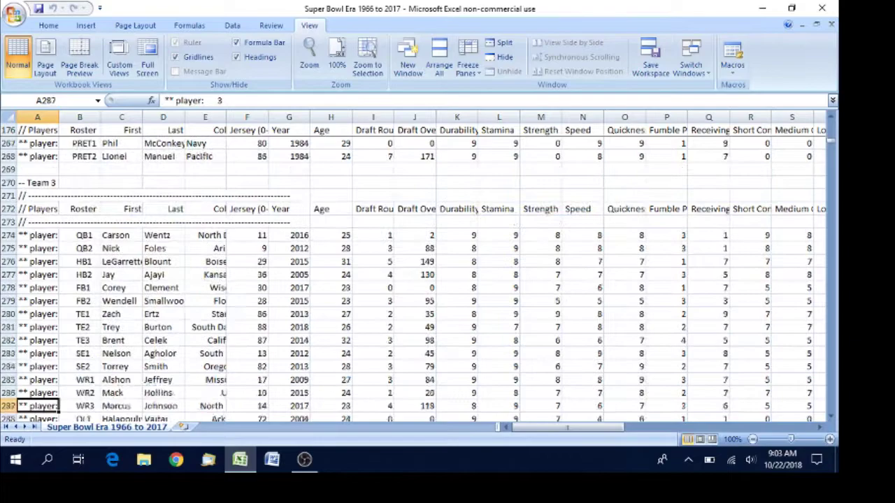
{"action": "key", "text": "Down"}
{"action": "key", "text": "Down"}
{"action": "key", "text": "Down"}
{"action": "key", "text": "Down"}
{"action": "key", "text": "Down"}
{"action": "key", "text": "Down"}
{"action": "key", "text": "Down"}
{"action": "key", "text": "Down"}
{"action": "key", "text": "Down"}
{"action": "key", "text": "Down"}
{"action": "key", "text": "Down"}
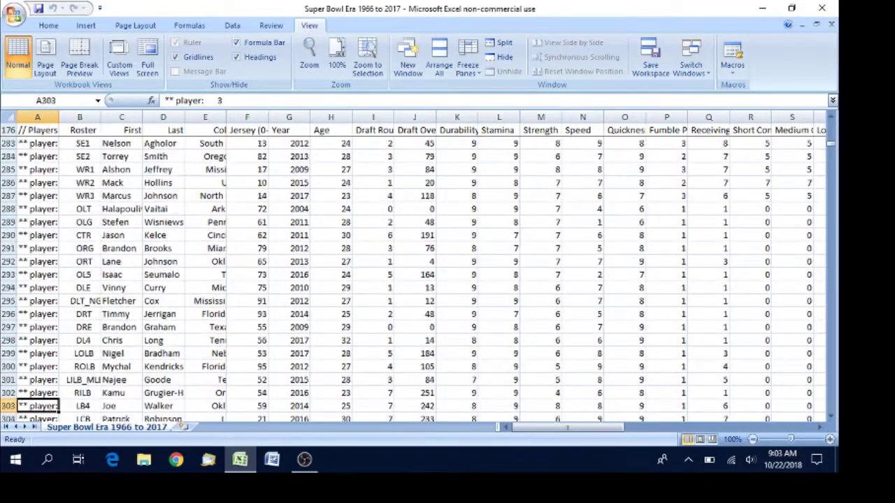
{"action": "key", "text": "Down"}
{"action": "key", "text": "Down"}
{"action": "key", "text": "Down"}
{"action": "key", "text": "Down"}
{"action": "key", "text": "Down"}
{"action": "key", "text": "Down"}
{"action": "key", "text": "Down"}
{"action": "key", "text": "Down"}
{"action": "key", "text": "Down"}
{"action": "key", "text": "Down"}
{"action": "key", "text": "Down"}
{"action": "key", "text": "Down"}
{"action": "key", "text": "Down"}
{"action": "key", "text": "Down"}
{"action": "key", "text": "Down"}
{"action": "key", "text": "Down"}
{"action": "key", "text": "Down"}
{"action": "key", "text": "Down"}
{"action": "key", "text": "Down"}
{"action": "key", "text": "Down"}
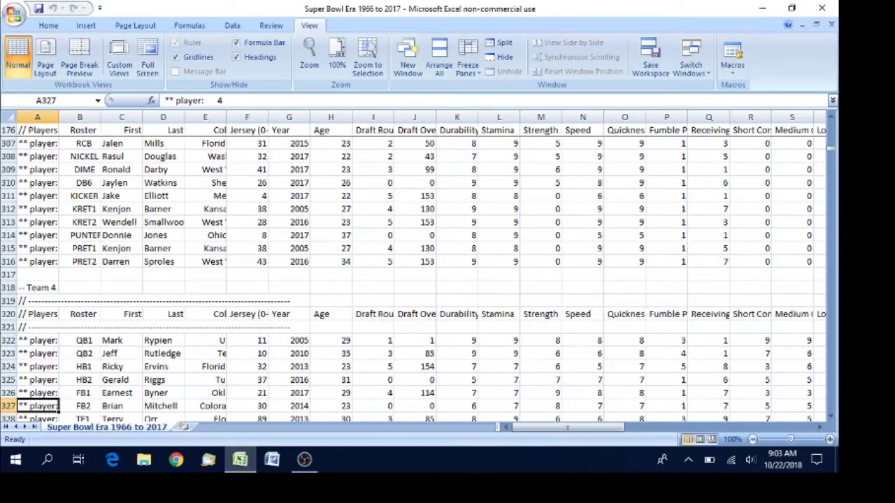
{"action": "key", "text": "Up"}
{"action": "key", "text": "Up"}
{"action": "key", "text": "Up"}
{"action": "key", "text": "Up"}
{"action": "key", "text": "Up"}
{"action": "key", "text": "Up"}
{"action": "key", "text": "Up"}
{"action": "key", "text": "Up"}
{"action": "key", "text": "Up"}
{"action": "key", "text": "Up"}
{"action": "key", "text": "Up"}
{"action": "key", "text": "Up"}
{"action": "key", "text": "Up"}
{"action": "key", "text": "Up"}
{"action": "key", "text": "Up"}
{"action": "key", "text": "Up"}
{"action": "key", "text": "Up"}
{"action": "key", "text": "Up"}
{"action": "key", "text": "Up"}
{"action": "key", "text": "Up"}
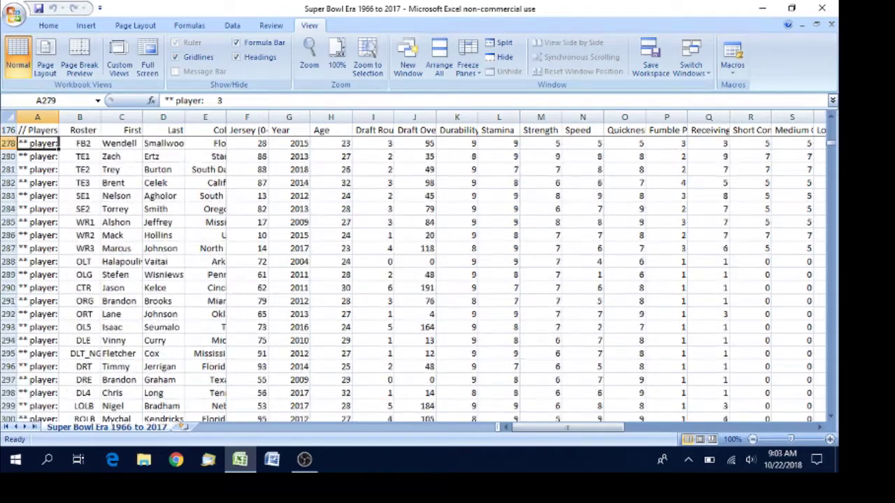
{"action": "key", "text": "Up"}
{"action": "key", "text": "Up"}
{"action": "key", "text": "Up"}
{"action": "key", "text": "Up"}
{"action": "key", "text": "Up"}
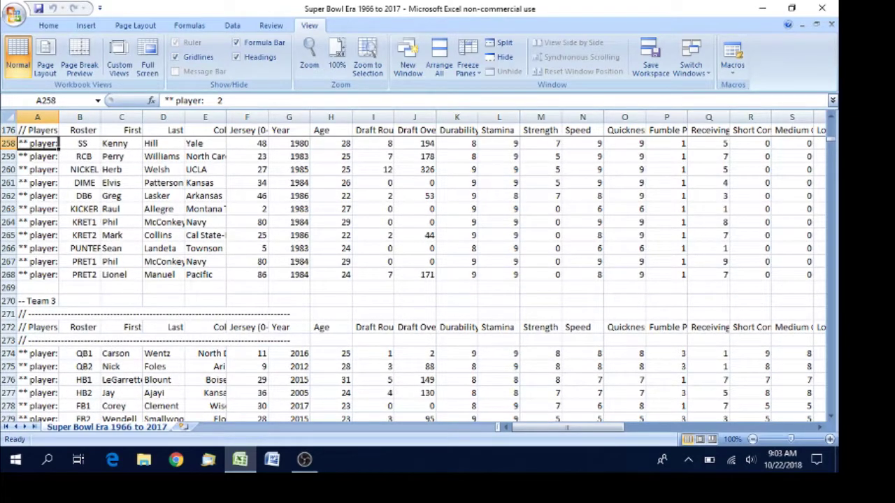
{"action": "key", "text": "Down"}
{"action": "key", "text": "Down"}
{"action": "key", "text": "Down"}
{"action": "key", "text": "Down"}
{"action": "key", "text": "Down"}
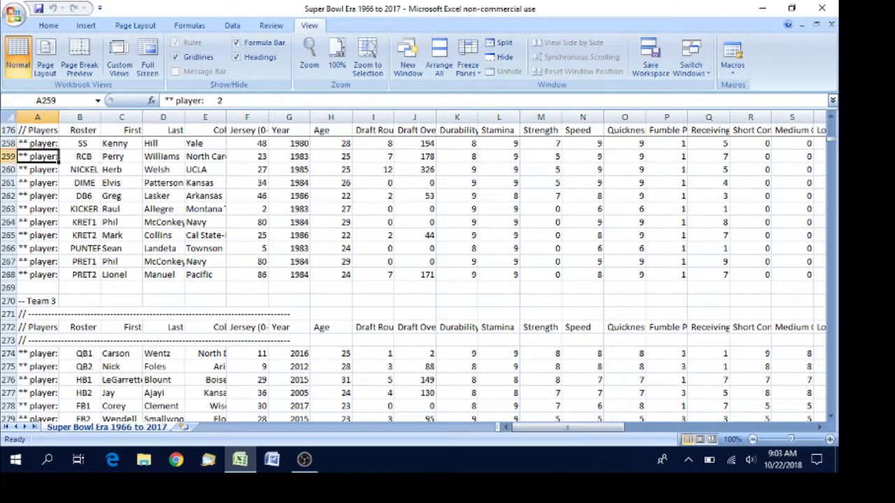
{"action": "key", "text": "Up"}
{"action": "key", "text": "Up"}
{"action": "key", "text": "Up"}
{"action": "key", "text": "Up"}
{"action": "key", "text": "Up"}
{"action": "key", "text": "Up"}
{"action": "key", "text": "Up"}
{"action": "key", "text": "Up"}
{"action": "key", "text": "Up"}
{"action": "key", "text": "Up"}
{"action": "key", "text": "Up"}
{"action": "key", "text": "Up"}
{"action": "key", "text": "Up"}
{"action": "key", "text": "Up"}
{"action": "key", "text": "Up"}
{"action": "key", "text": "Up"}
{"action": "key", "text": "Up"}
{"action": "key", "text": "Up"}
{"action": "key", "text": "Up"}
{"action": "key", "text": "Up"}
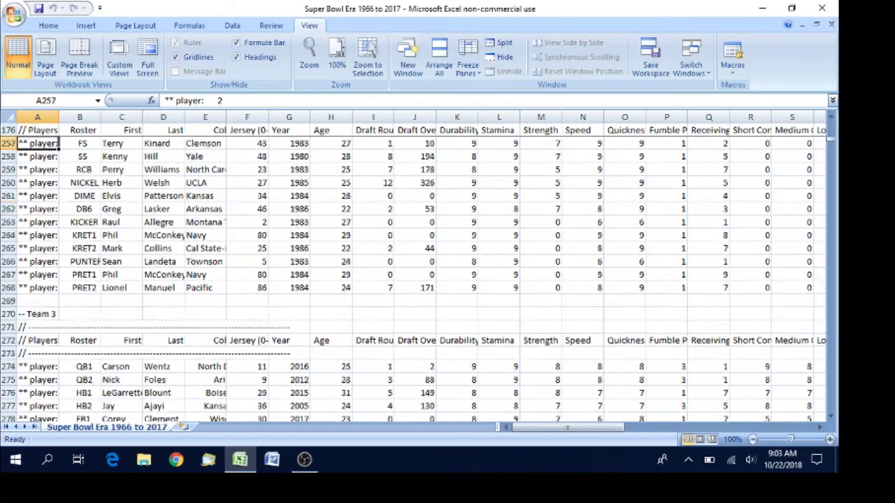
{"action": "key", "text": "Up"}
{"action": "key", "text": "Up"}
{"action": "key", "text": "Up"}
{"action": "key", "text": "Up"}
{"action": "key", "text": "Up"}
{"action": "key", "text": "Up"}
{"action": "key", "text": "Up"}
{"action": "key", "text": "Up"}
{"action": "key", "text": "Up"}
{"action": "key", "text": "Up"}
{"action": "key", "text": "Up"}
{"action": "key", "text": "Up"}
{"action": "key", "text": "Up"}
{"action": "key", "text": "Up"}
{"action": "key", "text": "Up"}
{"action": "key", "text": "Up"}
{"action": "key", "text": "Up"}
{"action": "key", "text": "Up"}
{"action": "key", "text": "Up"}
{"action": "key", "text": "Up"}
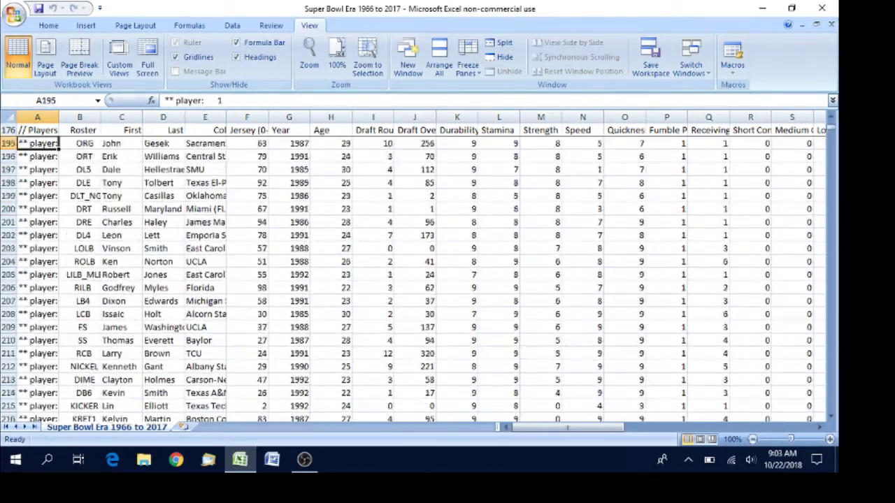
{"action": "key", "text": "Down"}
{"action": "key", "text": "Down"}
{"action": "key", "text": "Down"}
{"action": "key", "text": "Down"}
{"action": "key", "text": "Down"}
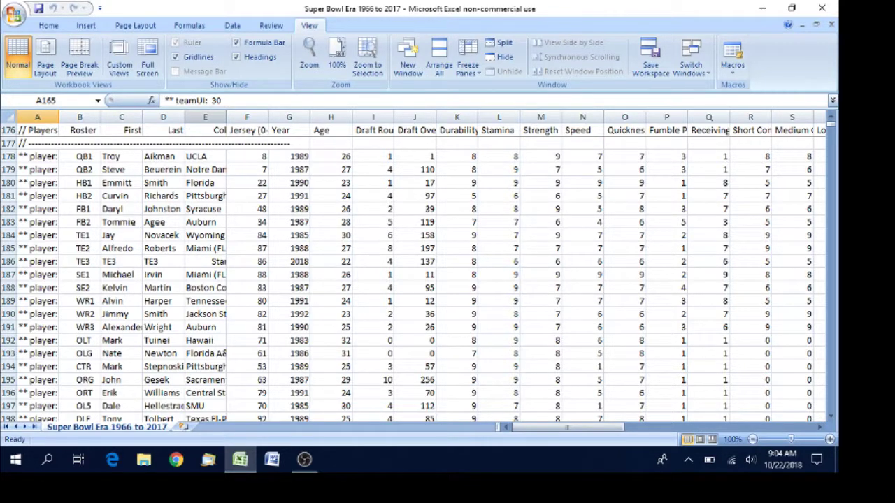
Hide columns E through J, from College to the draft columns.
{"action": "left_click", "coordinate": [205, 117]}
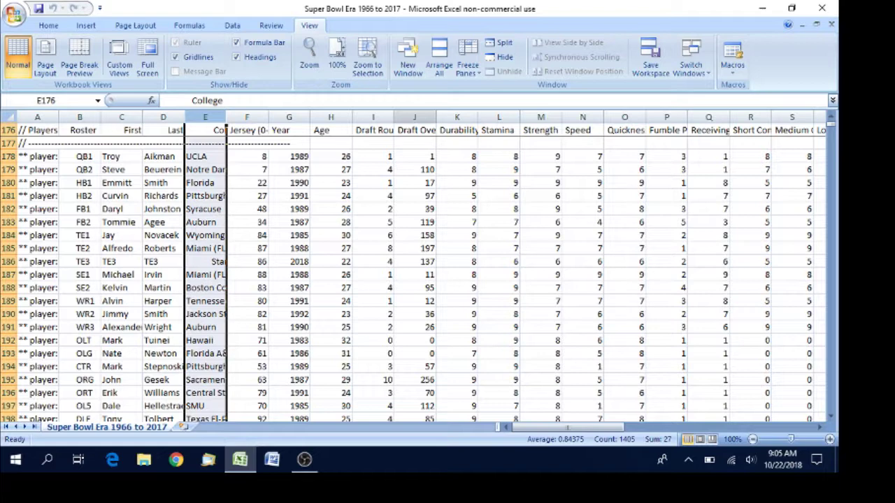
{"action": "key", "text": "shift+Right"}
{"action": "key", "text": "shift+Right"}
{"action": "key", "text": "shift+Right"}
{"action": "key", "text": "shift+Right"}
{"action": "key", "text": "shift+Right"}
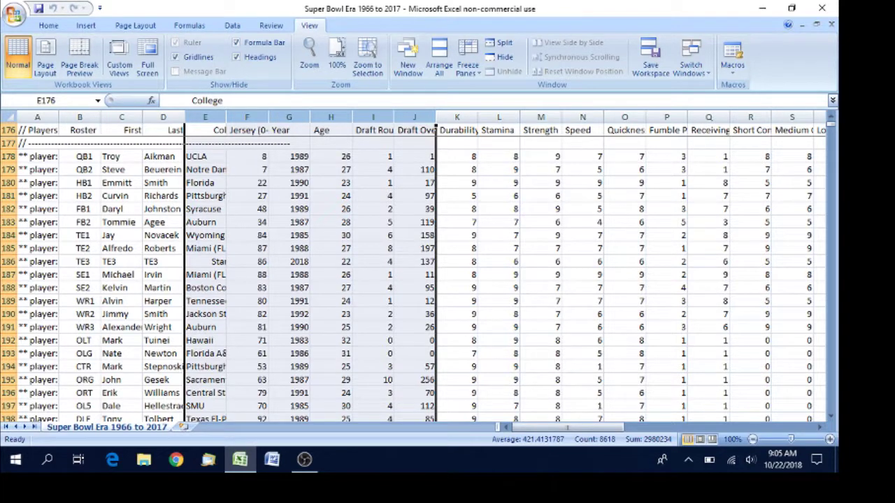
{"action": "right_click", "coordinate": [143, 195]}
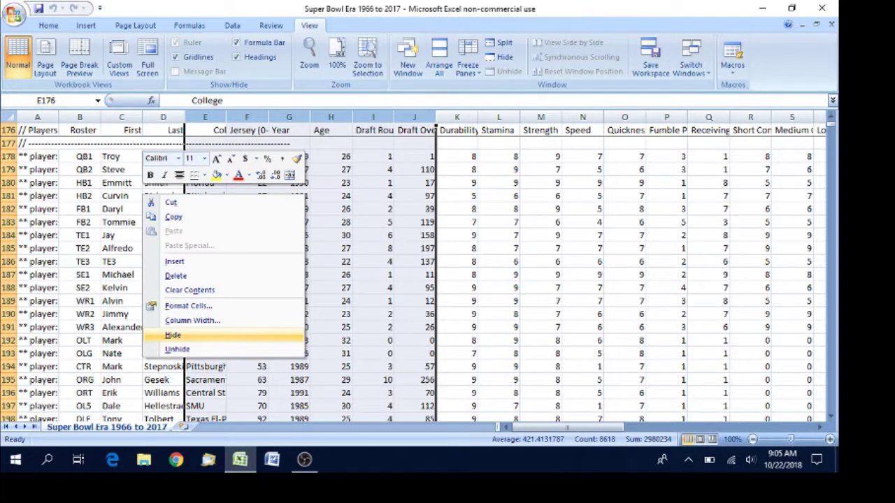
{"action": "left_click", "coordinate": [173, 335]}
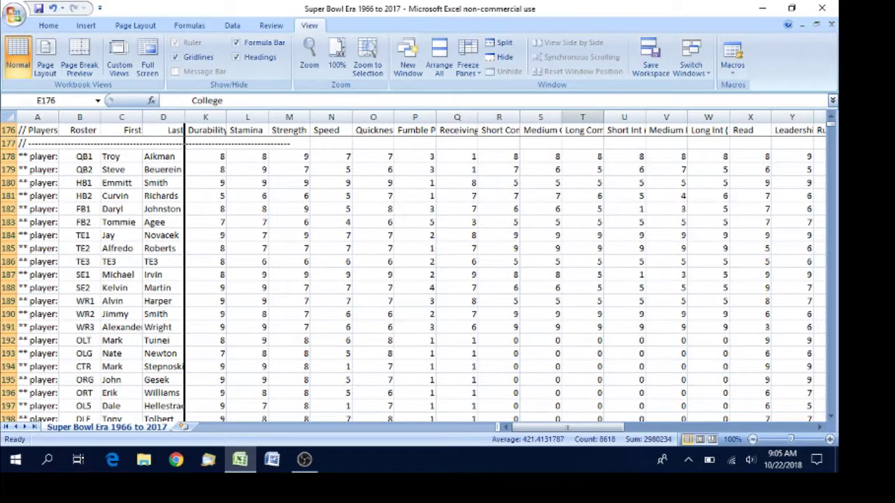
Hide columns T through AY, from Long Complete (1-9) to the data's right end.
{"action": "left_click", "coordinate": [582, 117]}
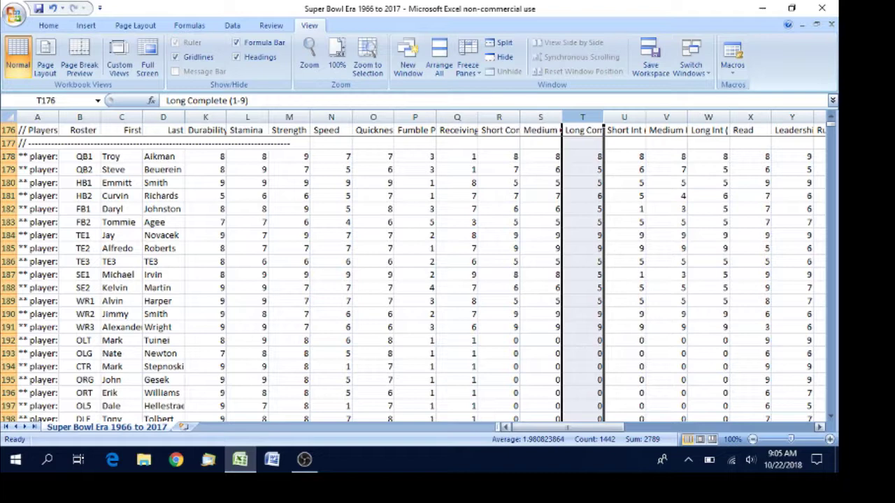
{"action": "left_click_drag", "start_coordinate": [567, 428], "coordinate": [570, 427]}
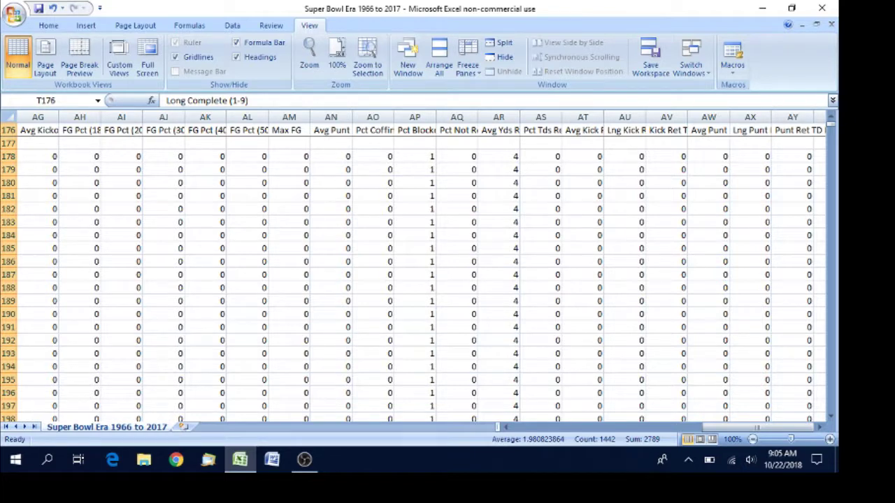
{"action": "left_click_drag", "start_coordinate": [804, 130], "coordinate": [813, 130]}
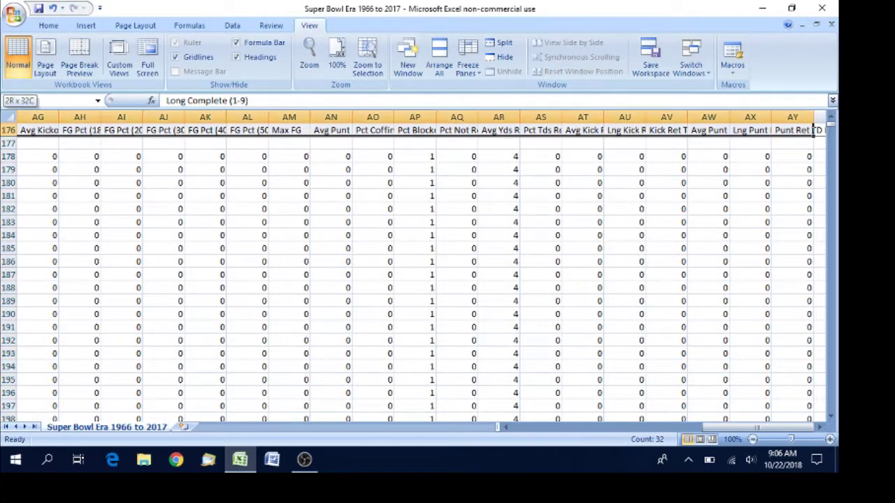
{"action": "key", "text": "ctrl+shift+Down"}
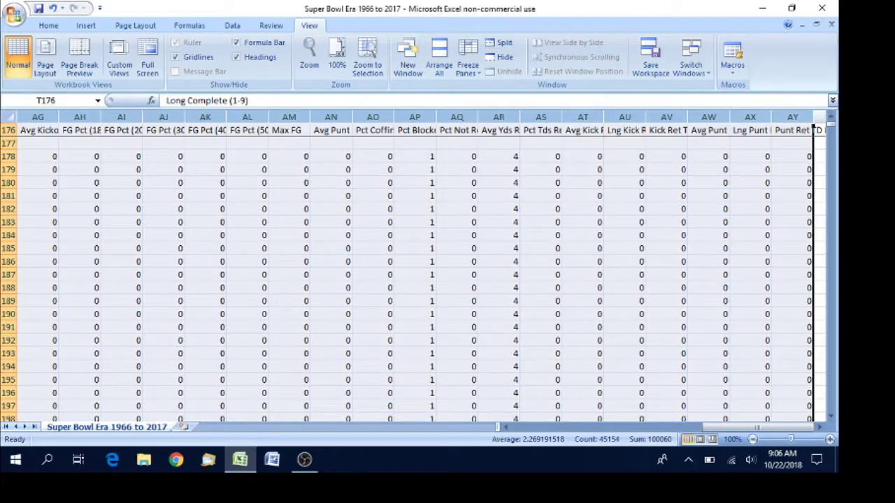
{"action": "right_click", "coordinate": [433, 207]}
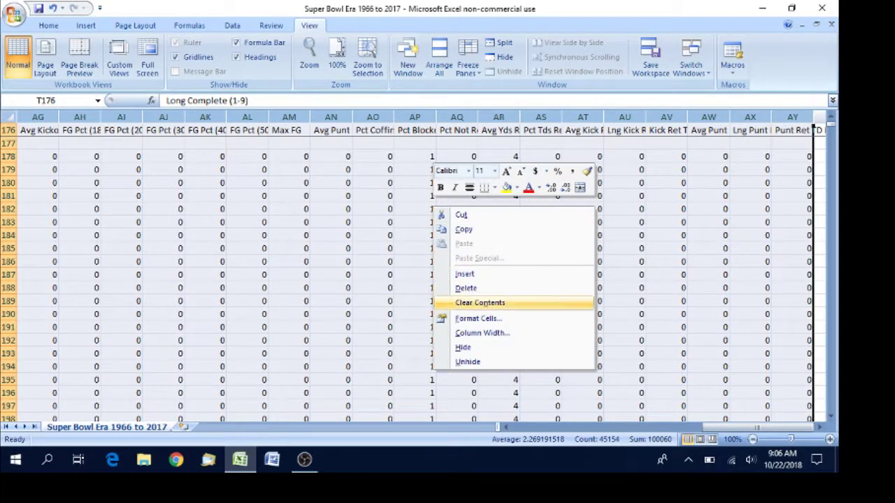
{"action": "left_click", "coordinate": [463, 347]}
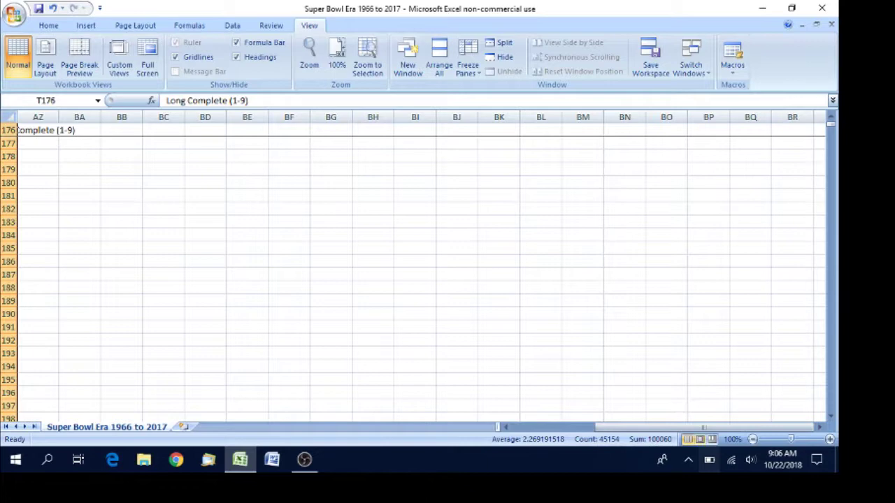
Enter QB1's row-178 ratings: Durability 5 in K178, Strength 2, and quickness 9 in O178.
{"action": "left_click_drag", "start_coordinate": [706, 427], "coordinate": [700, 427]}
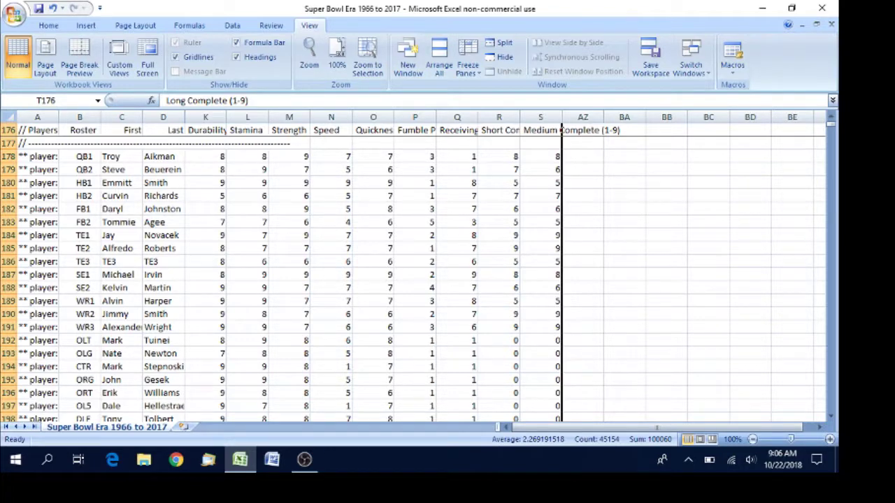
{"action": "left_click", "coordinate": [204, 156]}
{"action": "type", "text": "56"}
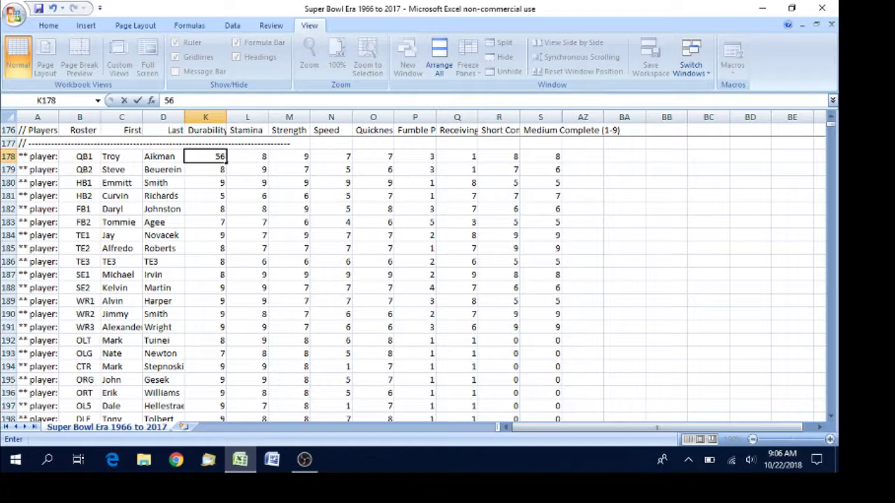
{"action": "key", "text": "BackSpace"}
{"action": "type", "text": "5"}
{"action": "key", "text": "BackSpace"}
{"action": "key", "text": "Tab"}
{"action": "key", "text": "Tab"}
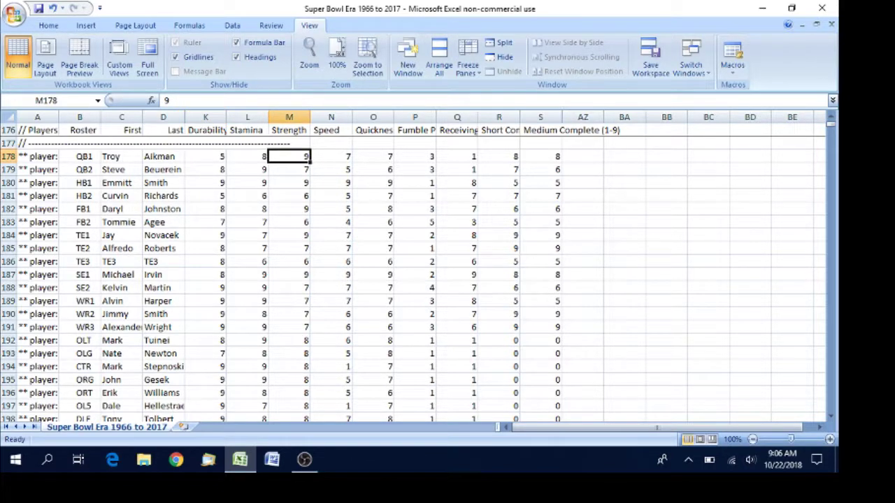
{"action": "type", "text": "2"}
{"action": "key", "text": "Tab"}
{"action": "key", "text": "Tab"}
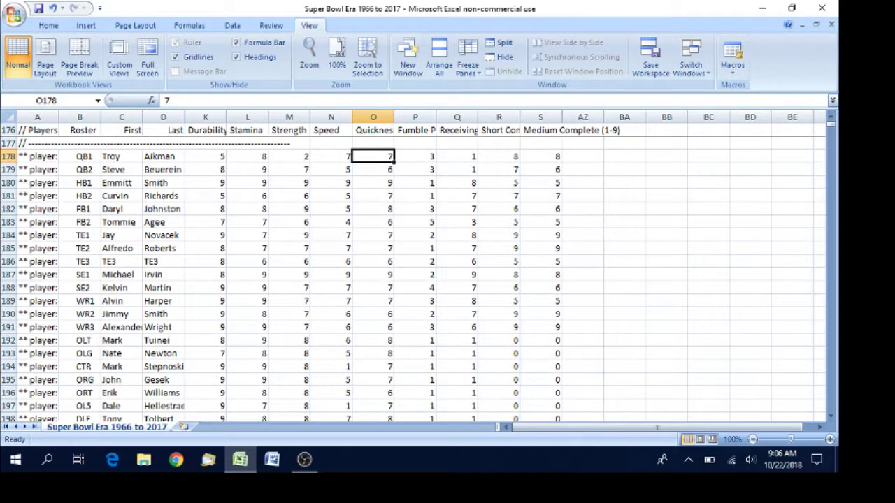
{"action": "type", "text": "9"}
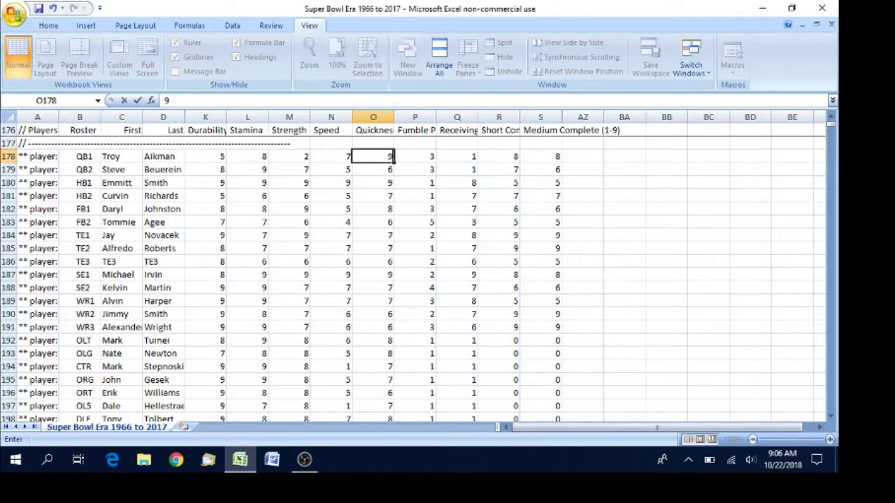
{"action": "left_click", "coordinate": [14, 14]}
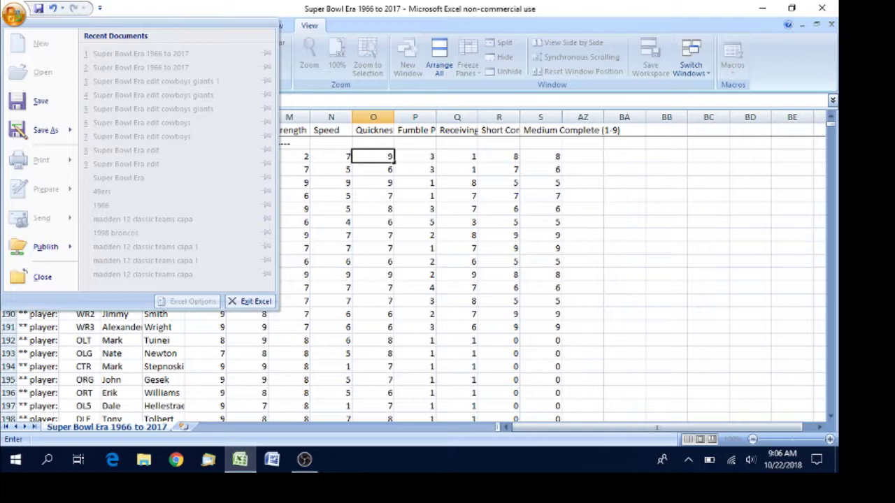
{"action": "mouse_move", "coordinate": [46, 130]}
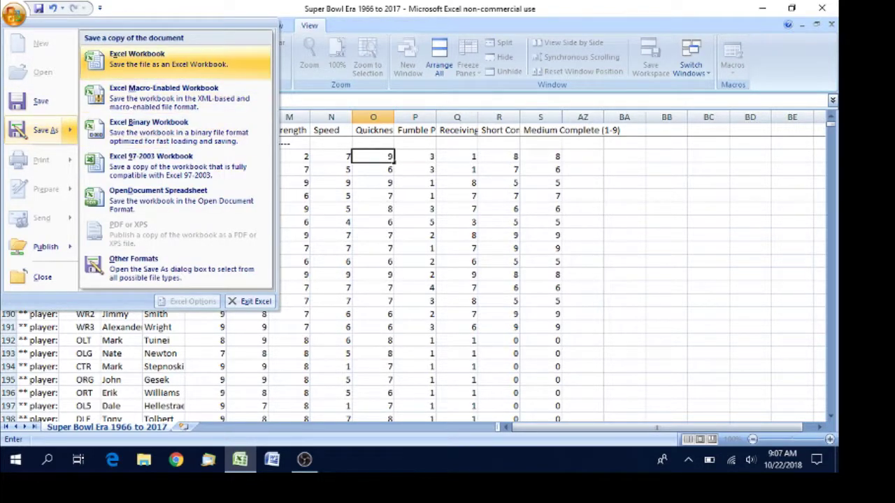
{"action": "key", "text": "Escape"}
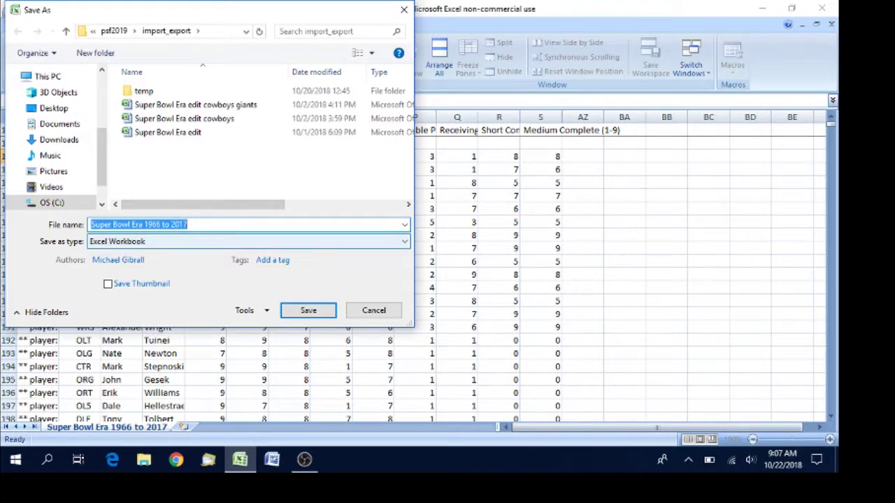
{"action": "left_click", "coordinate": [244, 241]}
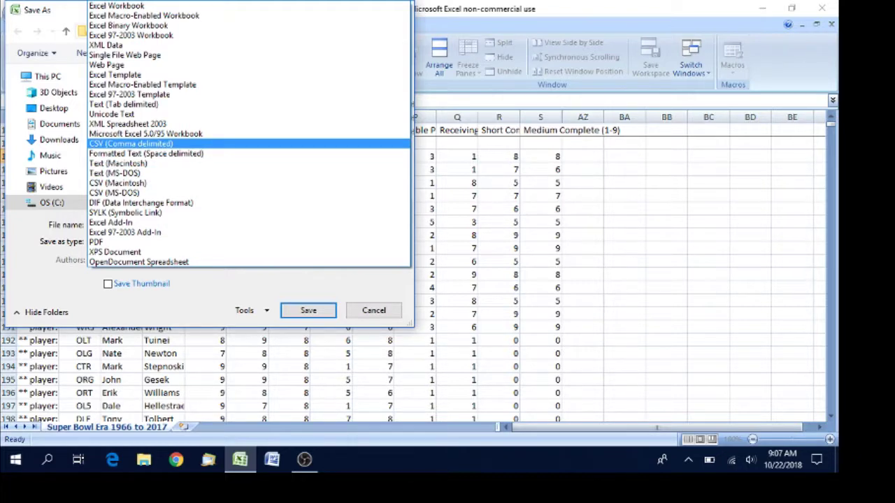
{"action": "key", "text": "Return"}
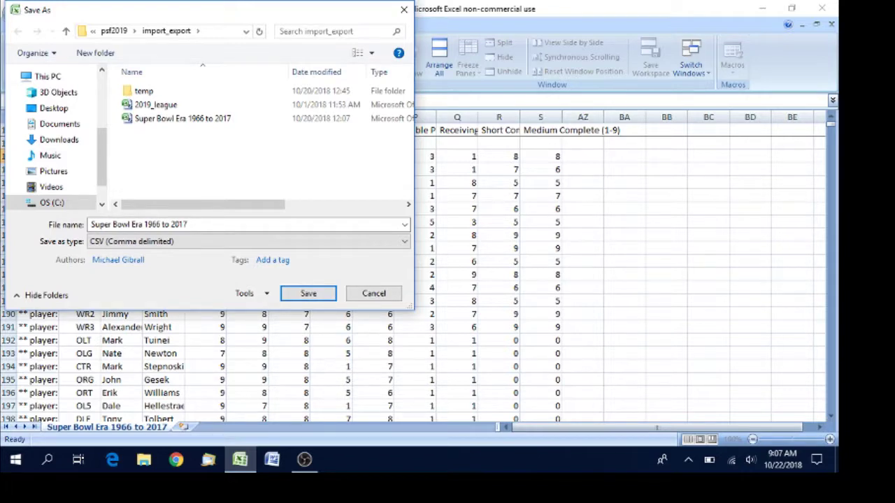
{"action": "key", "text": "Tab"}
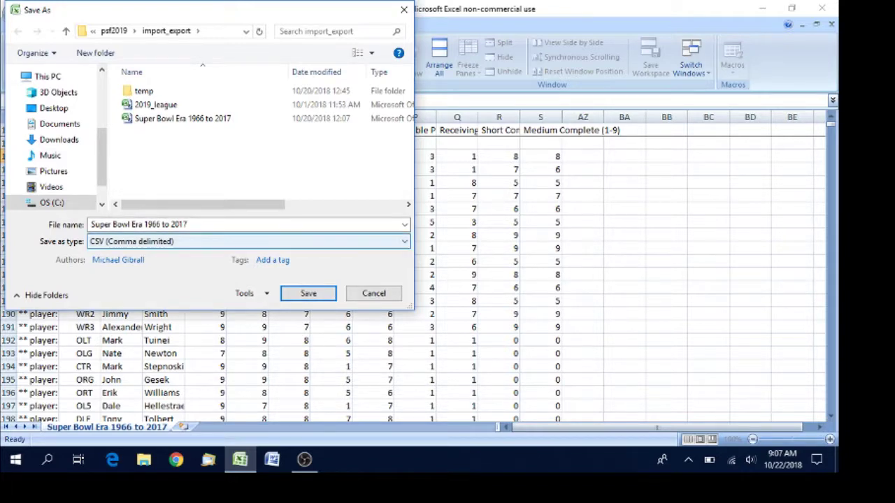
{"action": "key", "text": "alt+Down"}
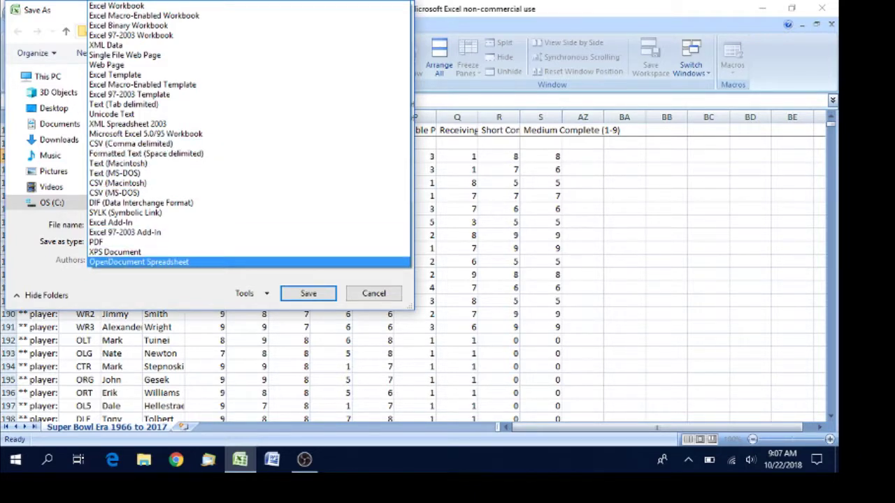
{"action": "left_click", "coordinate": [131, 144]}
{"action": "left_click", "coordinate": [309, 293]}
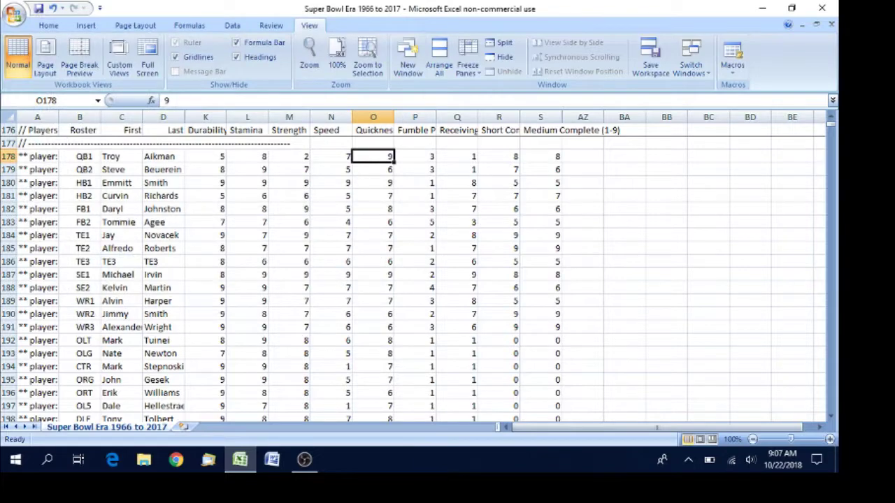